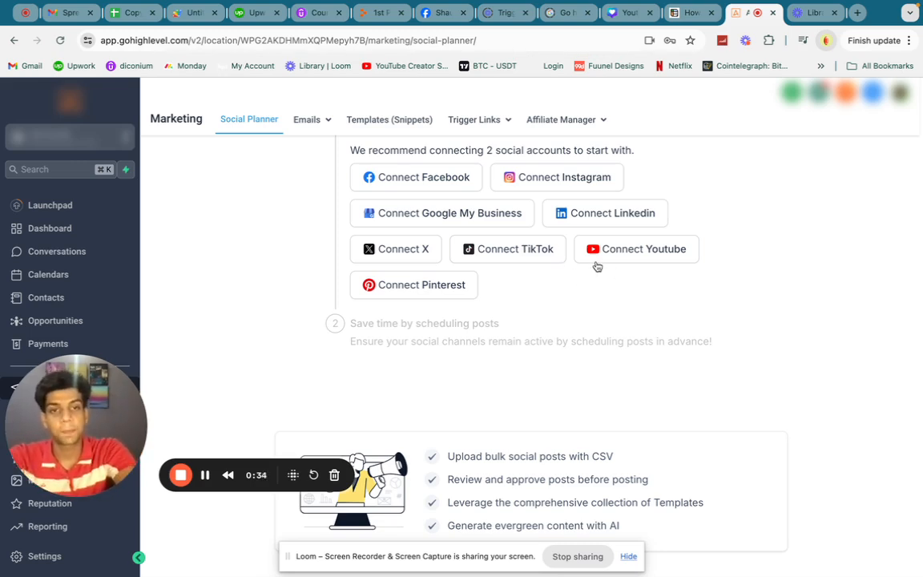
- Start connecting a YouTube account and authorize LeadConnector's access using the first listed Google account
scroll(596, 265, "up", 2)
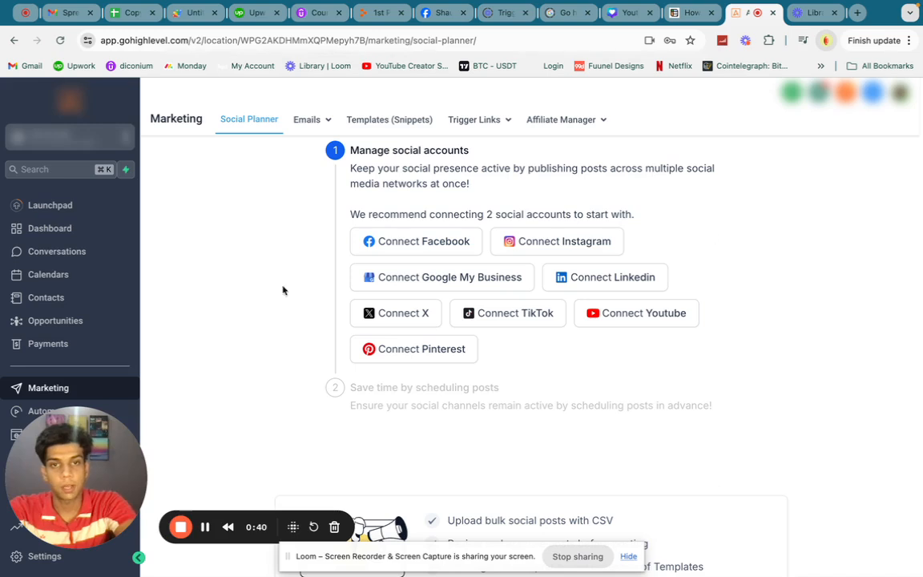
left_click(641, 324)
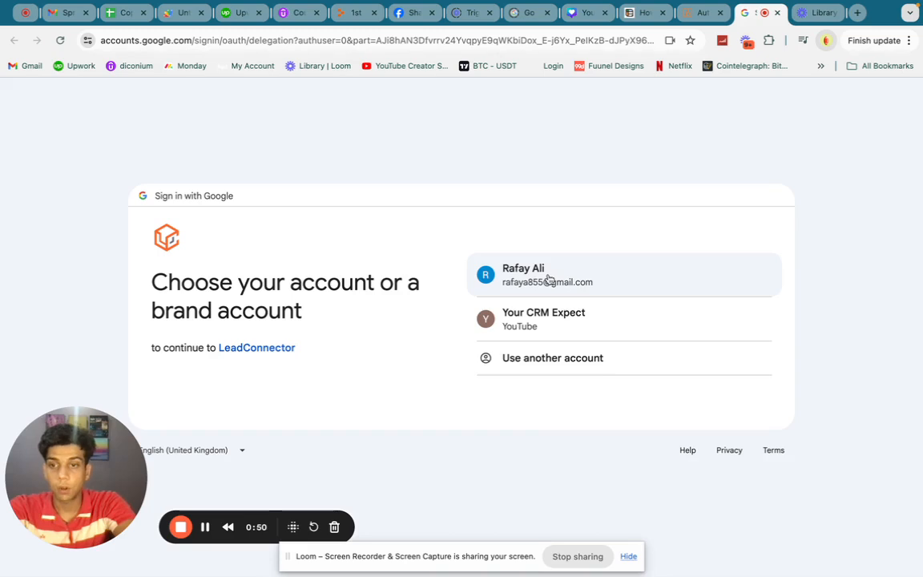
left_click(548, 279)
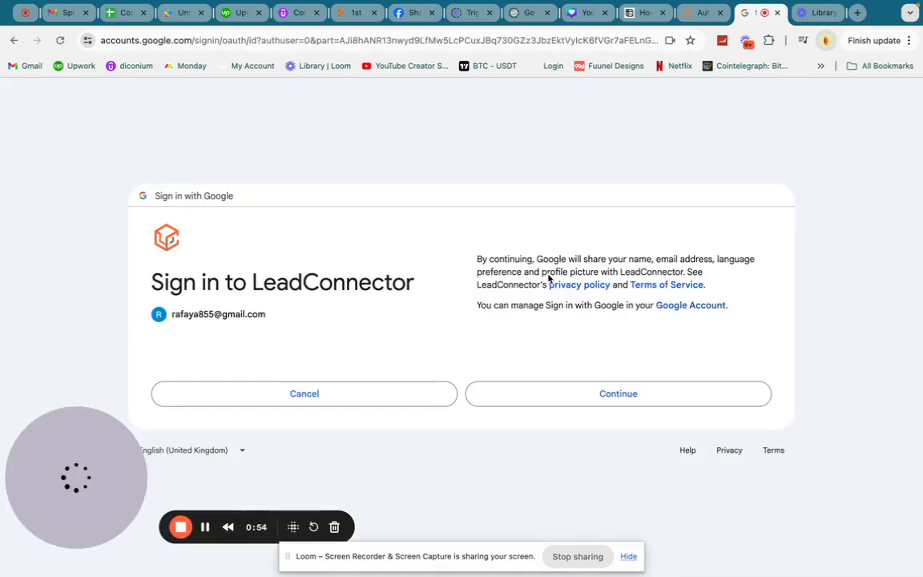
left_click(524, 405)
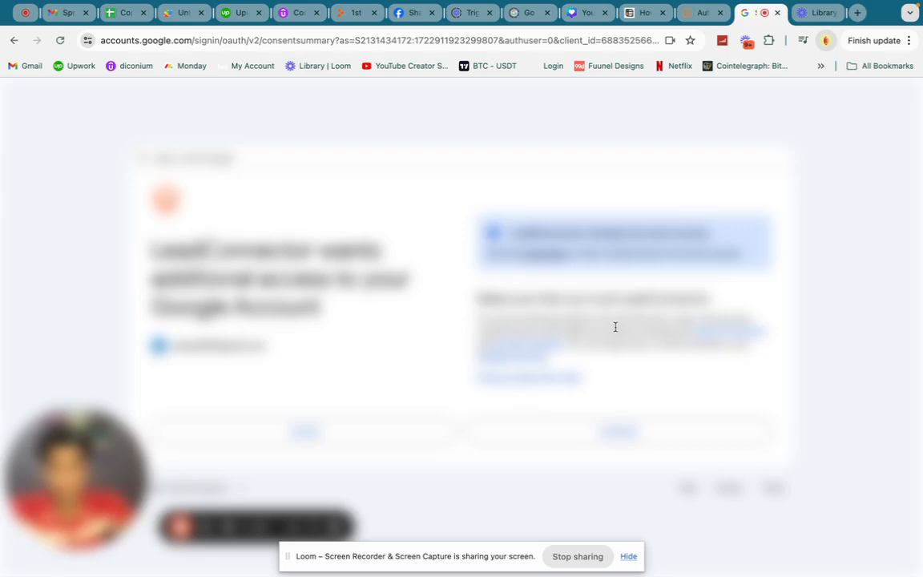
left_click(560, 440)
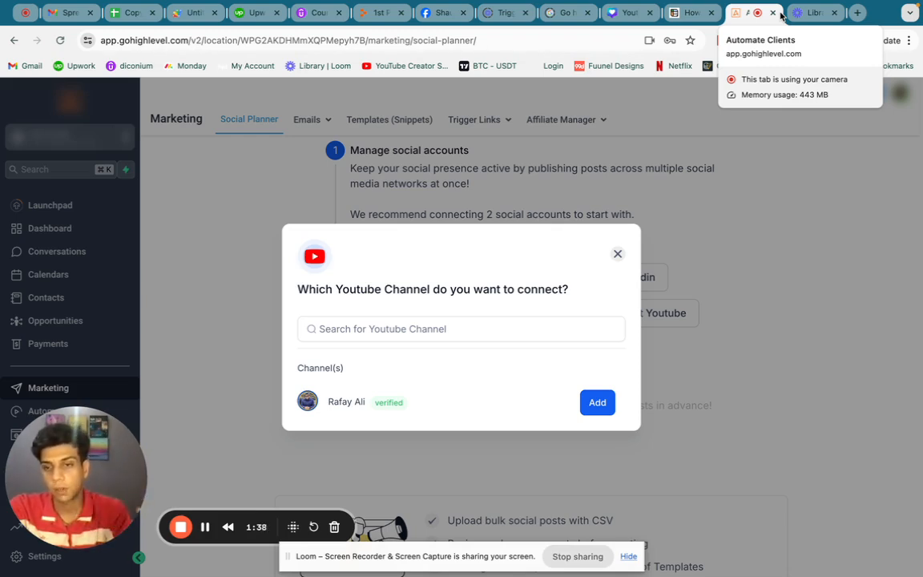
- Restart the YouTube connection, add the verified channel, and continue to the social planner dashboard
left_click(727, 135)
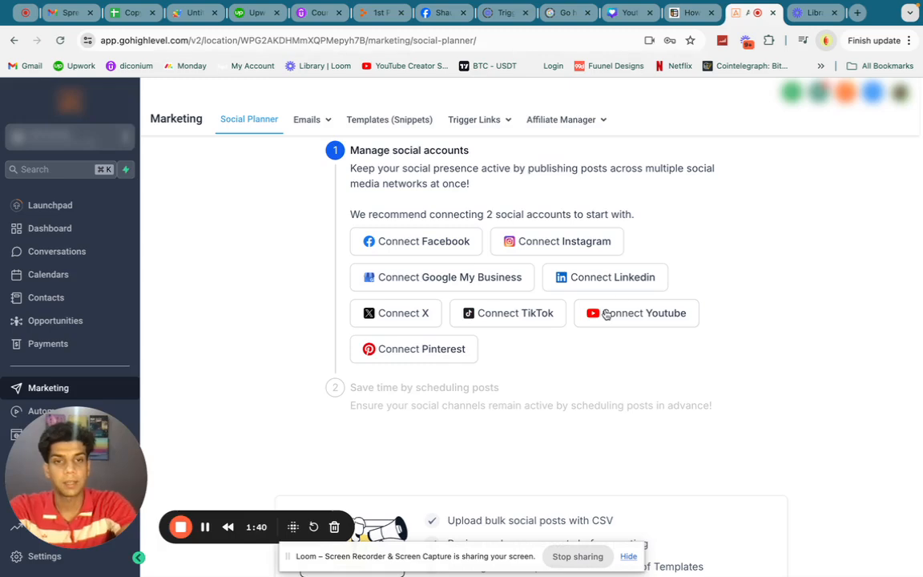
left_click(607, 314)
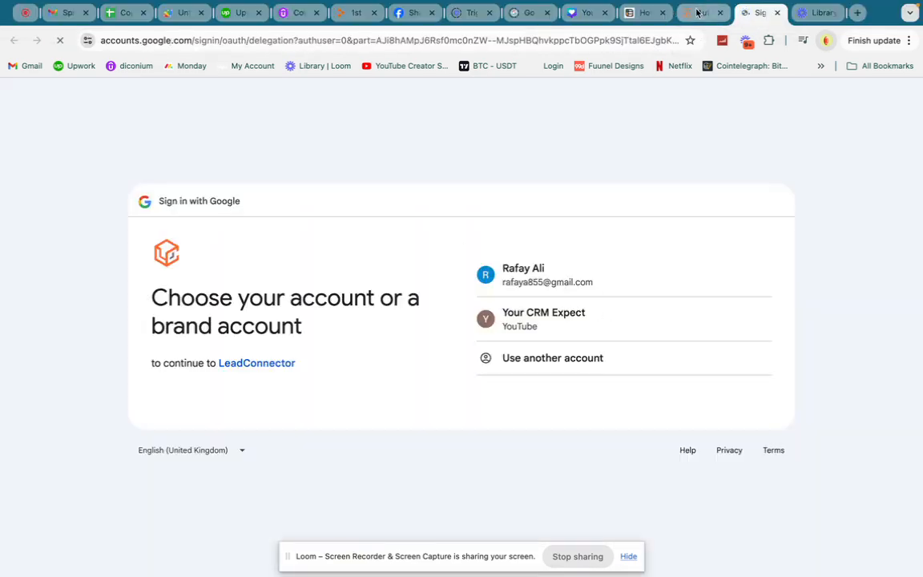
left_click(698, 12)
mouse_move(256, 530)
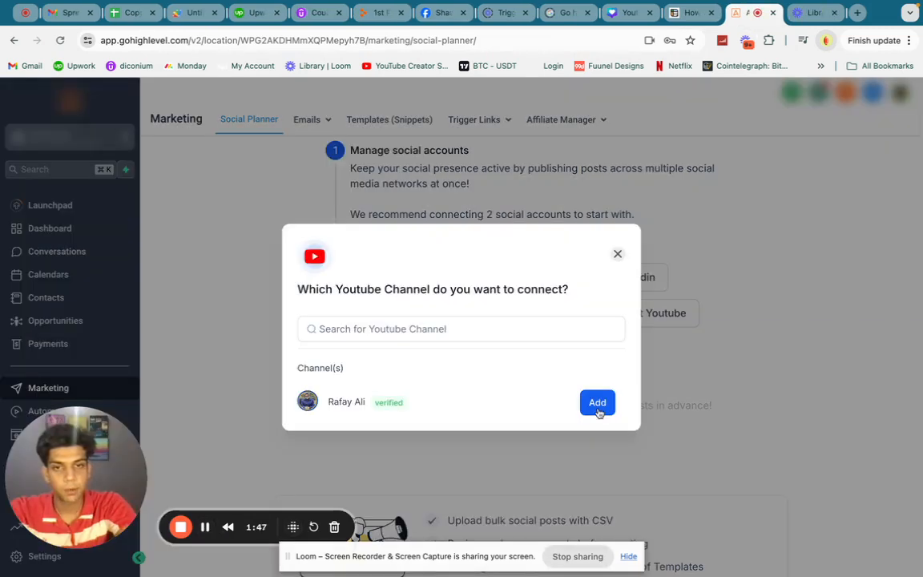
left_click(597, 411)
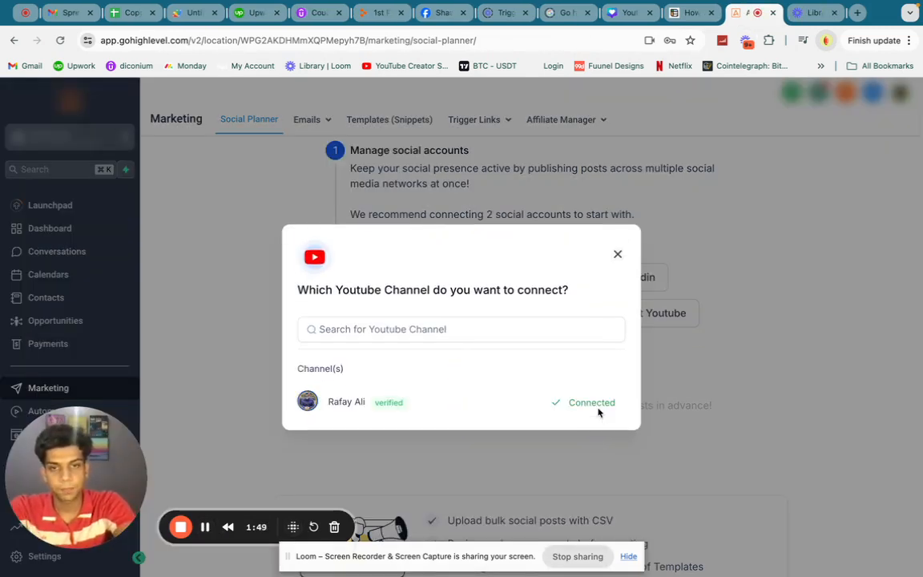
left_click(617, 253)
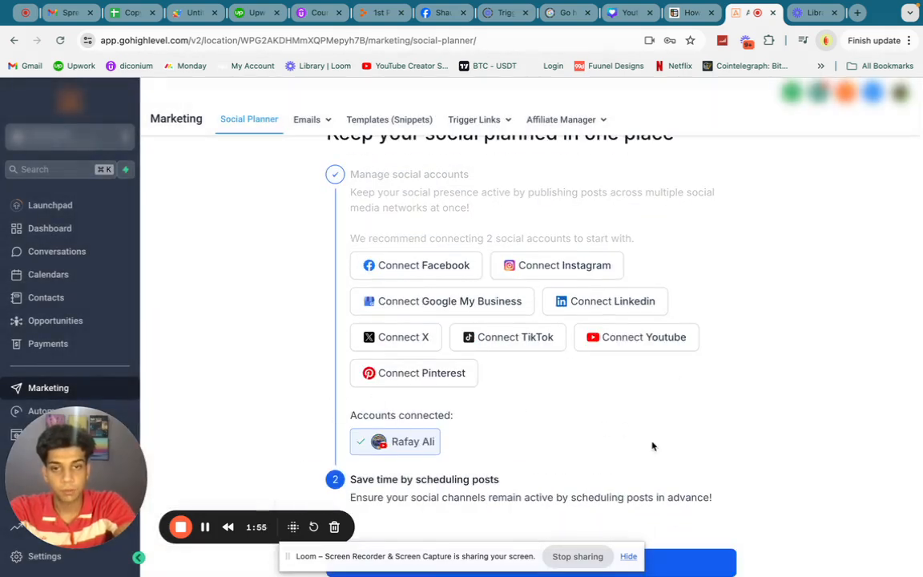
left_click(663, 566)
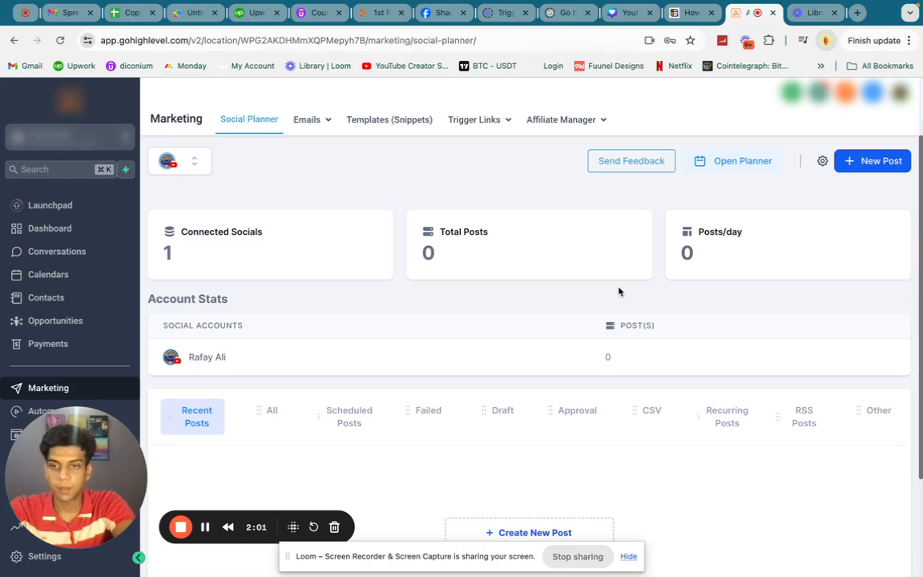
- Look over the social planner dashboard and view the Planner's monthly calendar
scroll(618, 292, "down", 3)
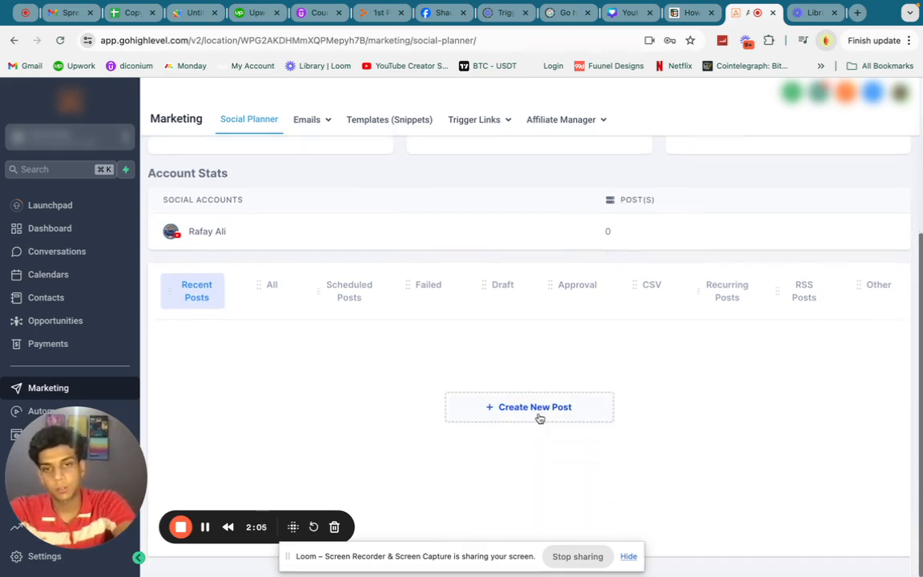
scroll(538, 418, "up", 3)
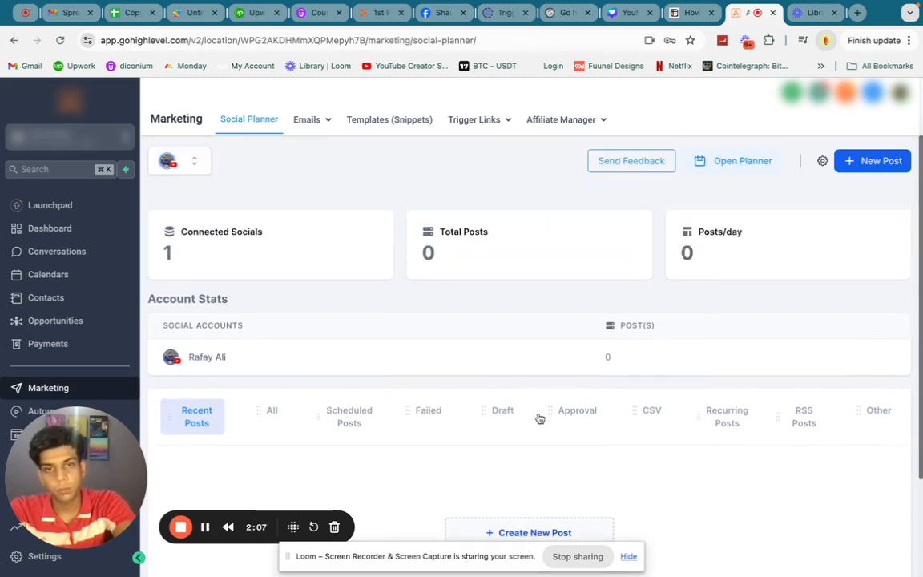
left_click(725, 170)
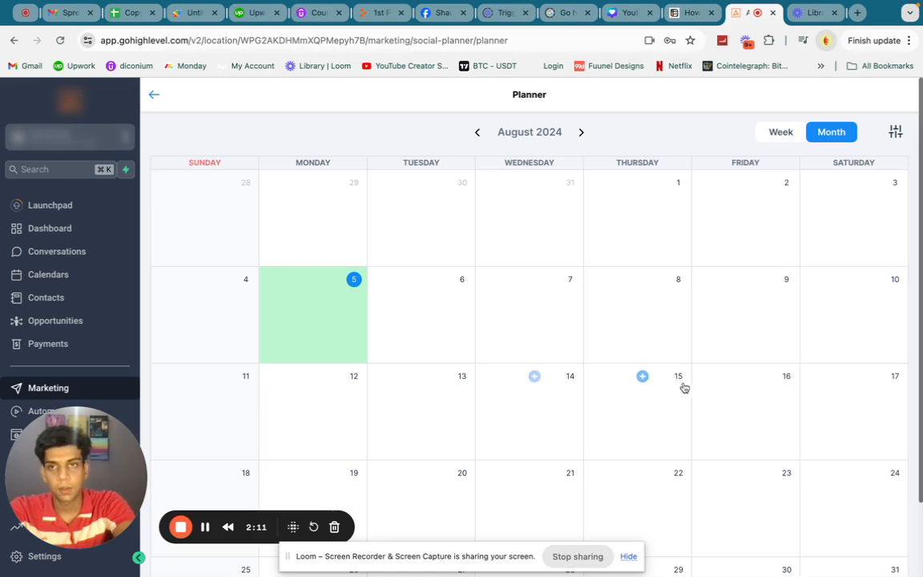
left_click(153, 95)
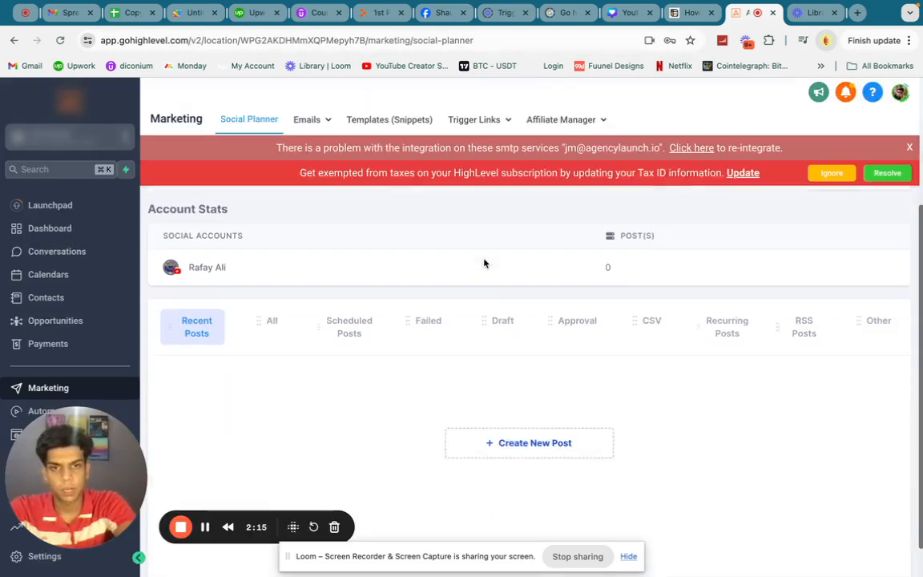
- Create a new social post and select the connected YouTube channel as the account to post to
scroll(519, 400, "down", 1)
left_click(502, 409)
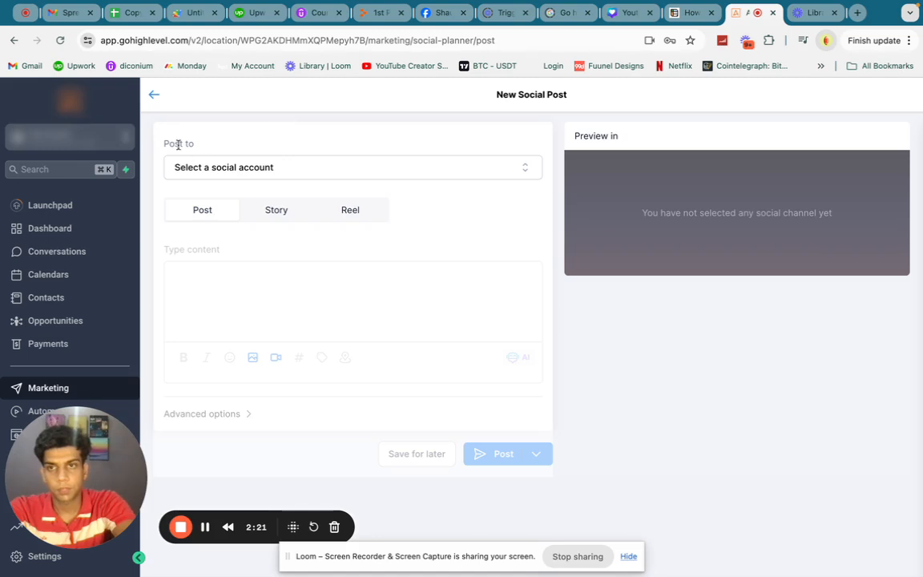
left_click(248, 167)
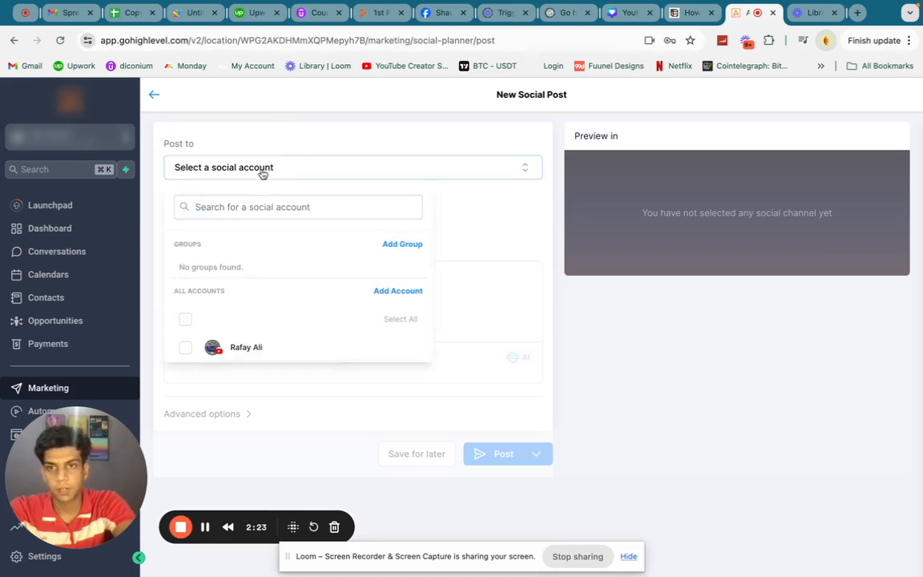
left_click(187, 347)
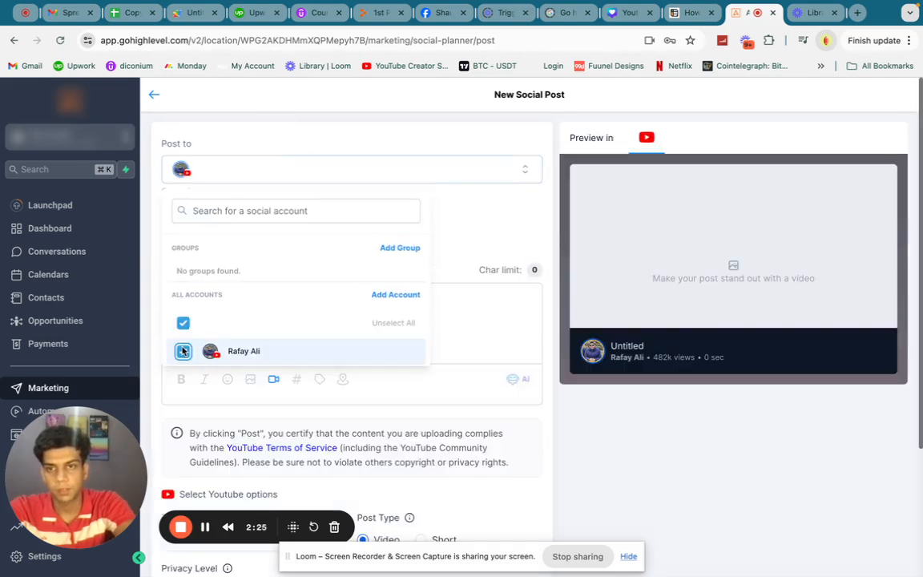
left_click(450, 334)
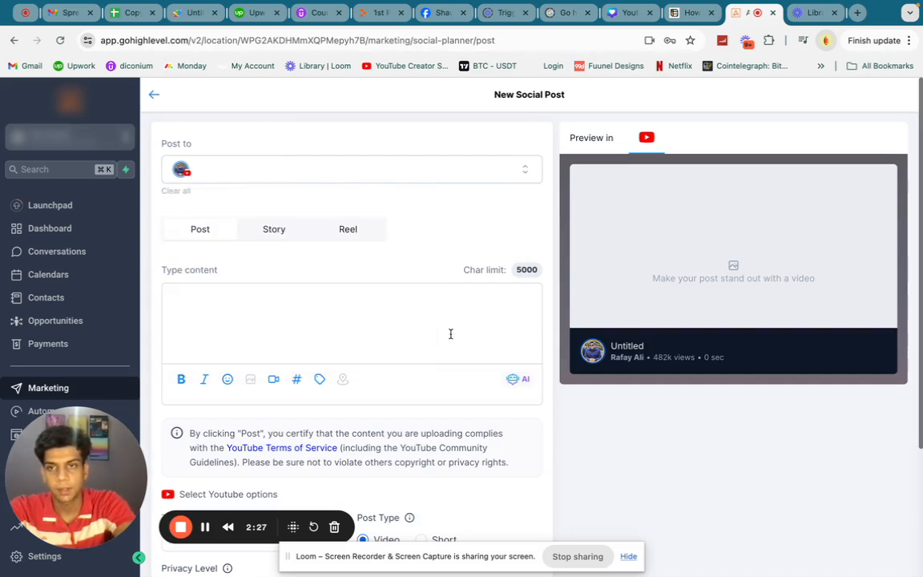
- Try the Short post type in the YouTube options, and switch the post back to Video
scroll(368, 324, "down", 1)
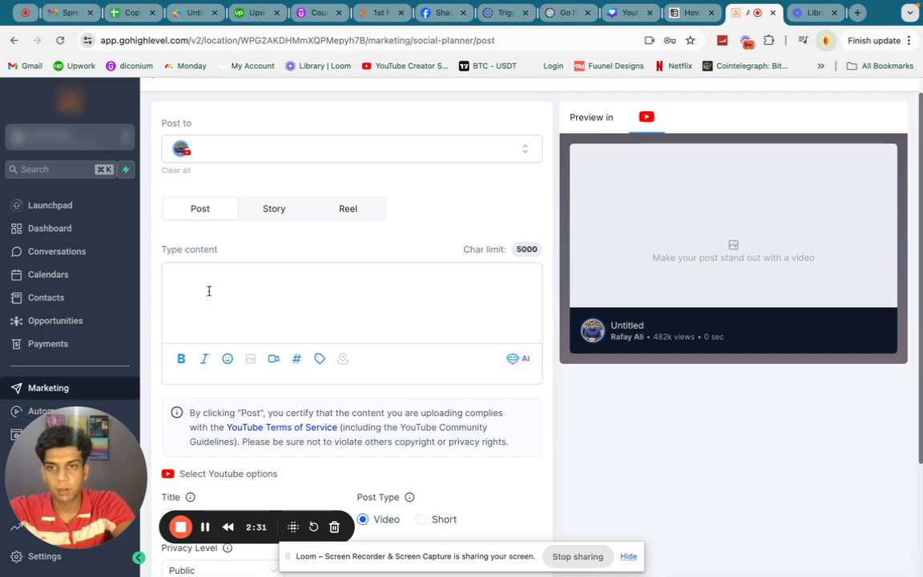
scroll(367, 267, "down", 5)
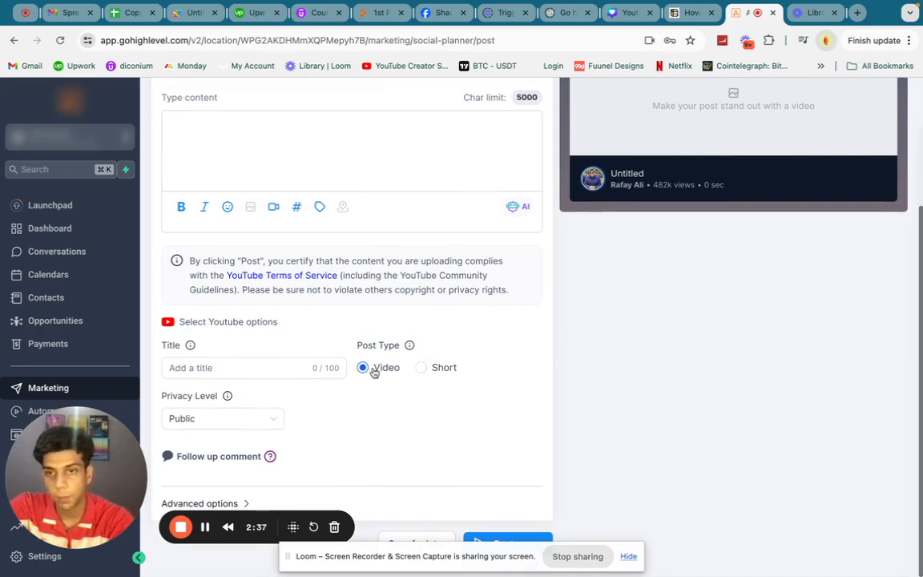
left_click(420, 367)
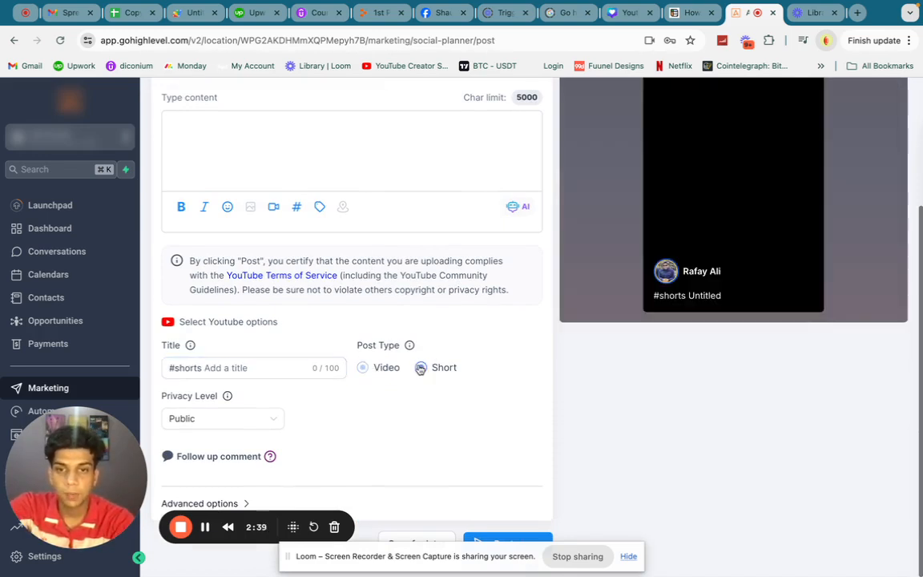
left_click(378, 374)
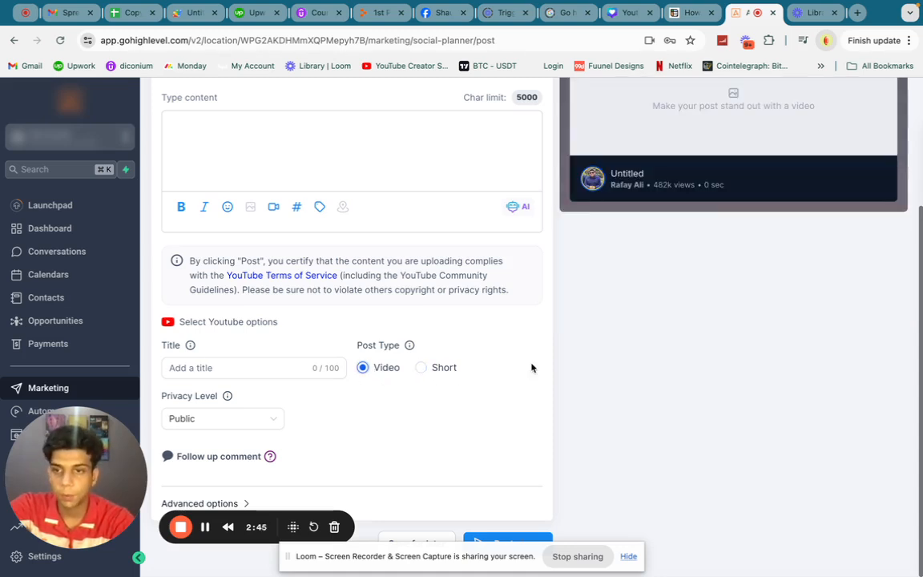
- Enter "Connent your youtube with GHL" as the YouTube video title
left_click(178, 368)
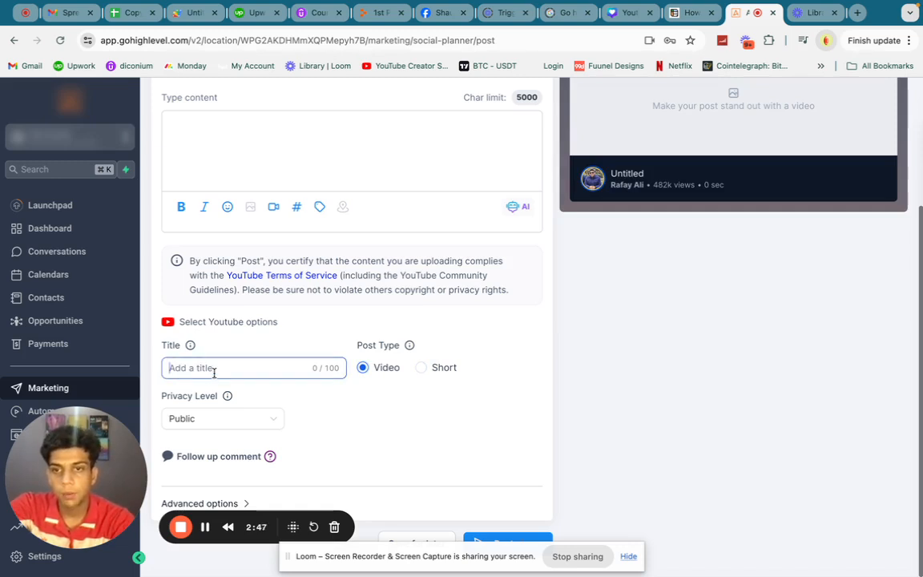
type("Connent ")
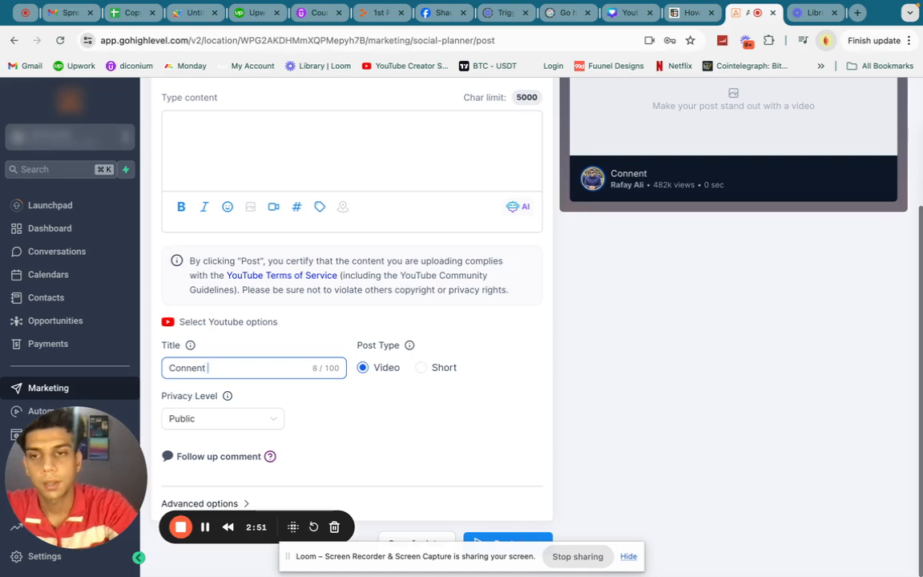
type("your youtub")
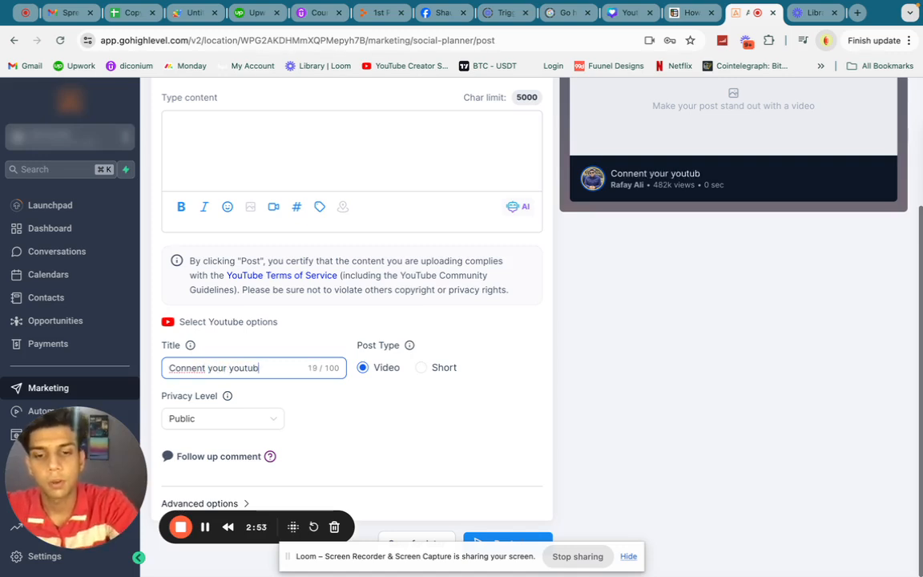
type("e with GHL")
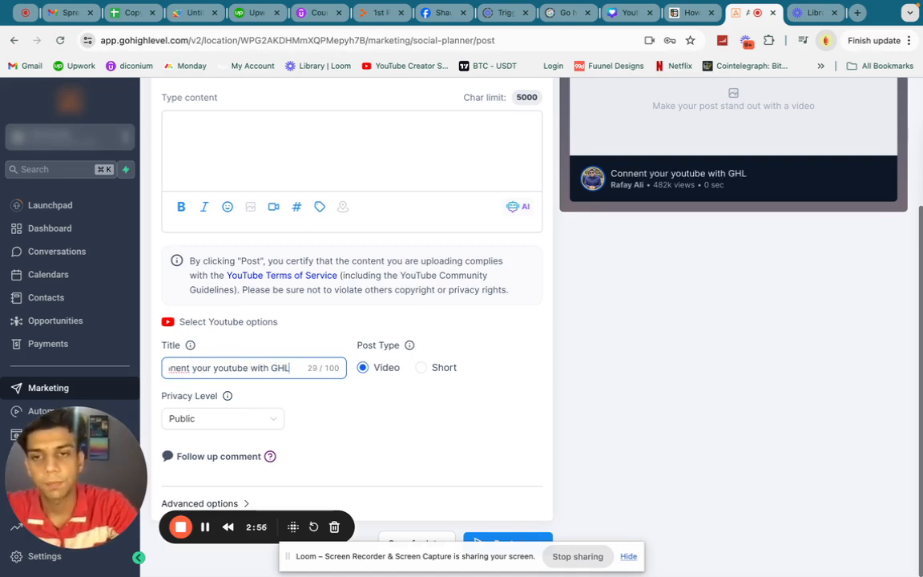
- Enter "Testing Testing Testing Testing" as the post content
scroll(219, 319, "up", 3)
left_click(237, 328)
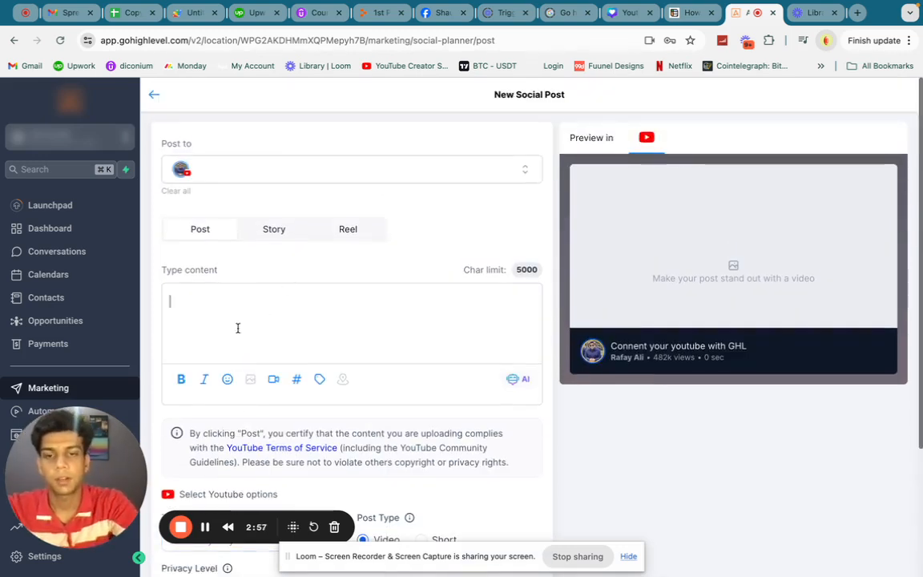
type("Tes")
key("BackSpace")
key("BackSpace")
key("BackSpace")
type("Te")
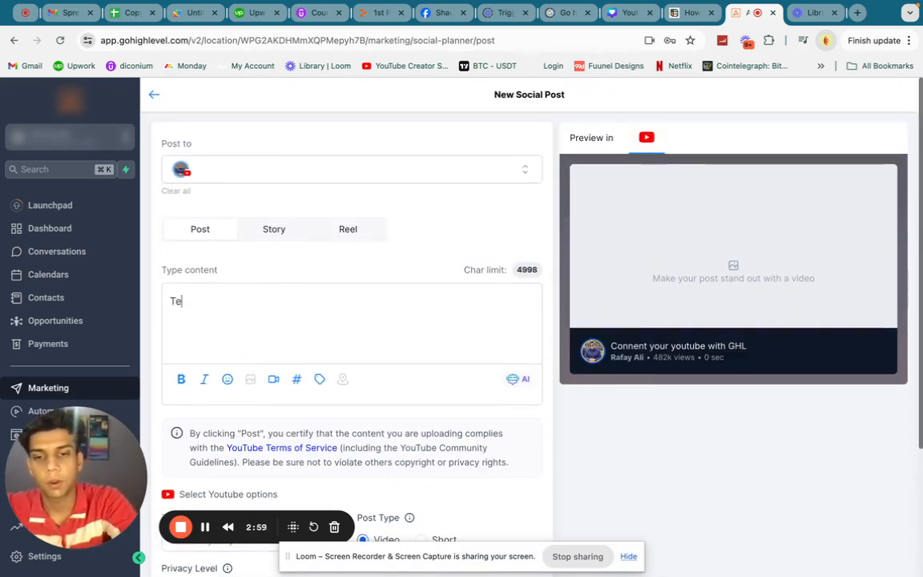
type("sting")
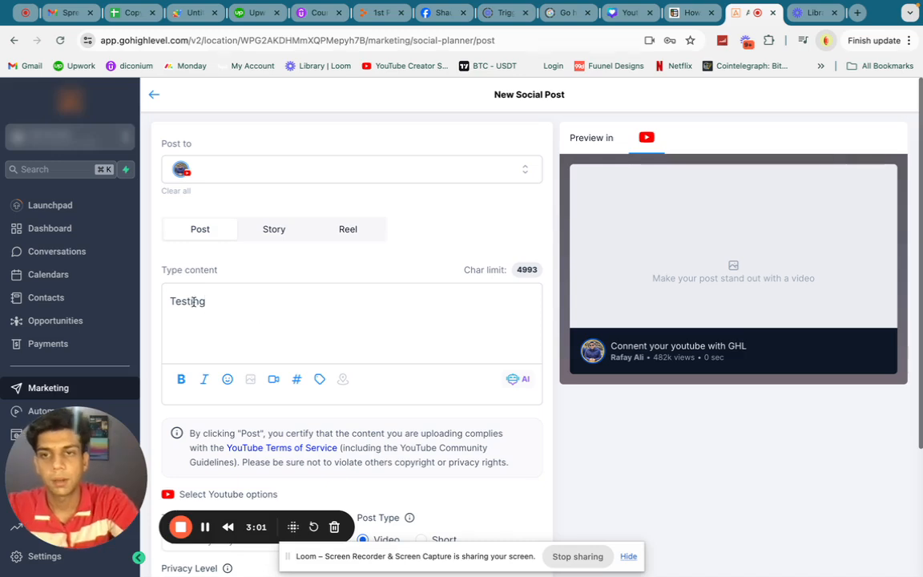
double_click(192, 301)
key("super+c")
left_click(232, 302)
key("super+v")
key("super+v")
key("super+v")
- Check the available privacy levels for the YouTube video, keeping Public, and review the rest of the post form
scroll(349, 377, "down", 3)
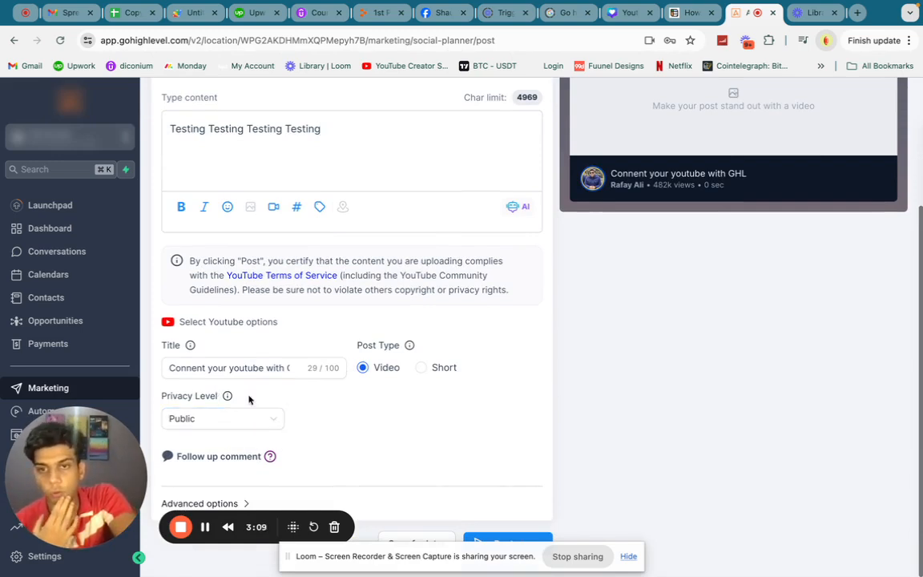
left_click(214, 424)
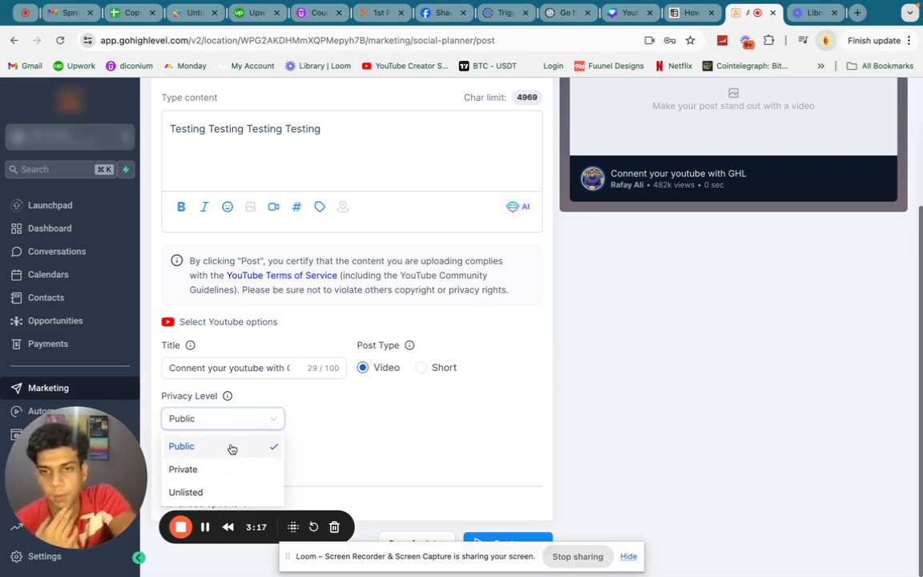
left_click(412, 407)
scroll(366, 432, "up", 4)
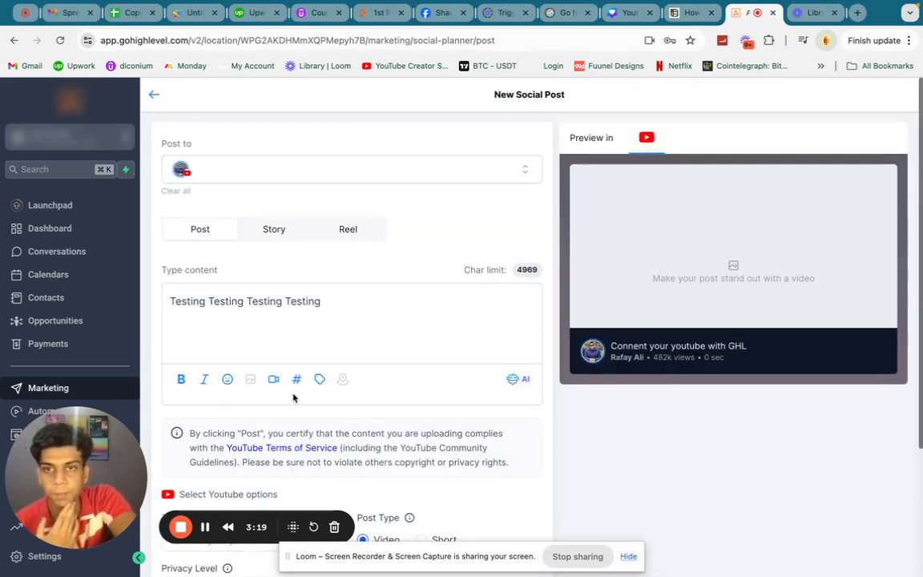
scroll(346, 282, "down", 4)
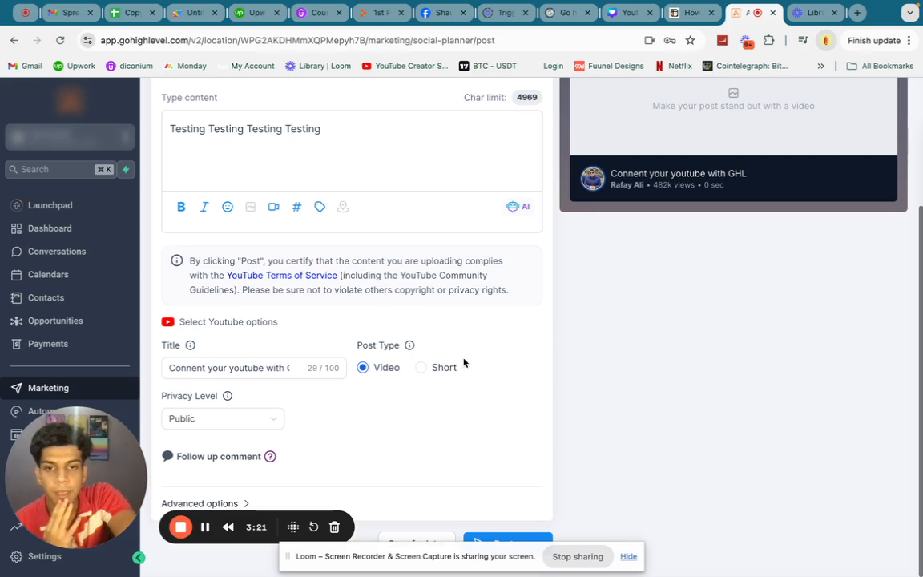
left_click_drag(458, 558, 522, 422)
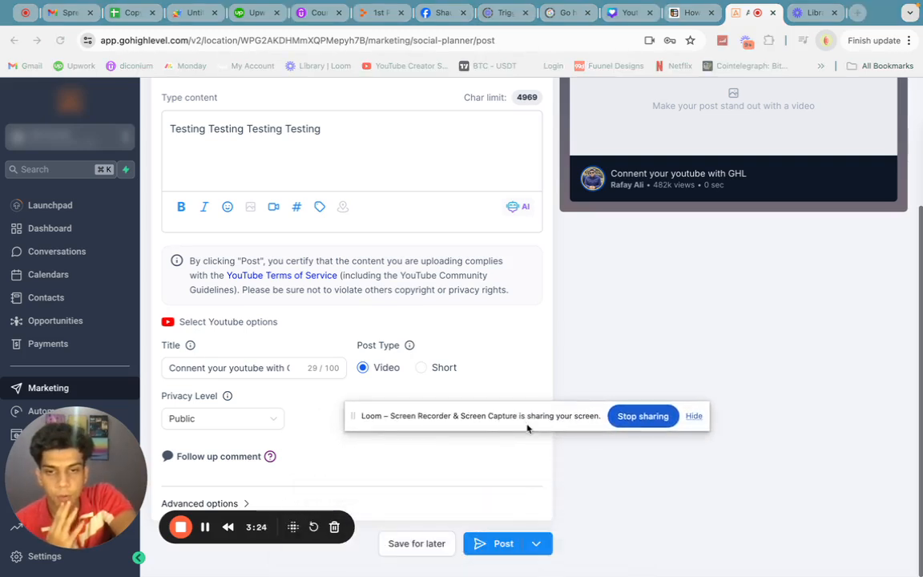
- Review the available publishing options for the post, such as immediate, scheduled, approval and recurring posting
left_click(539, 545)
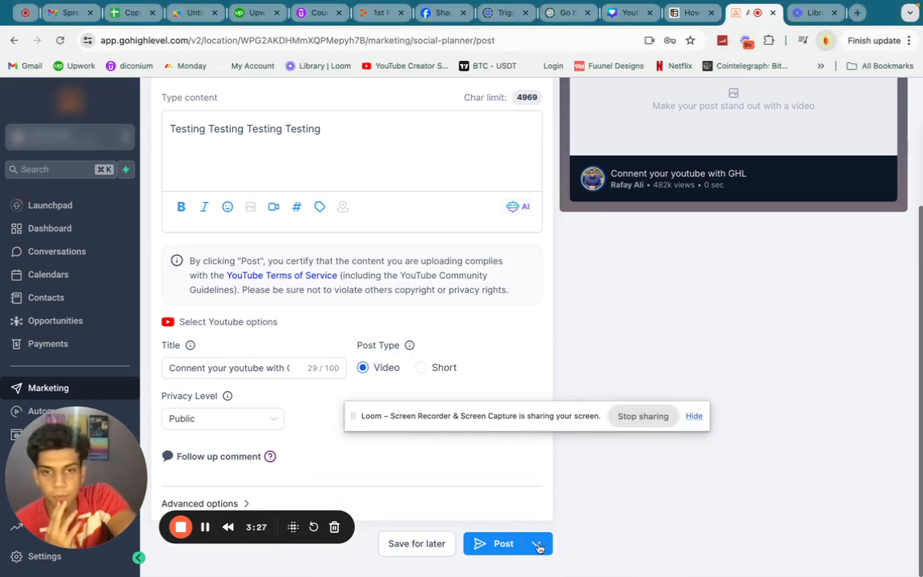
left_click(539, 545)
left_click_drag(530, 415, 536, 237)
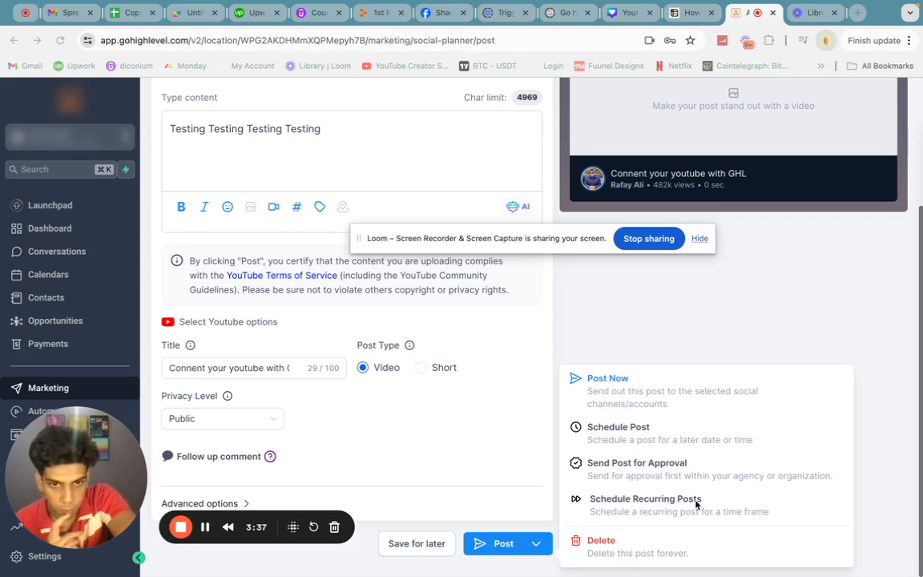
left_click(610, 431)
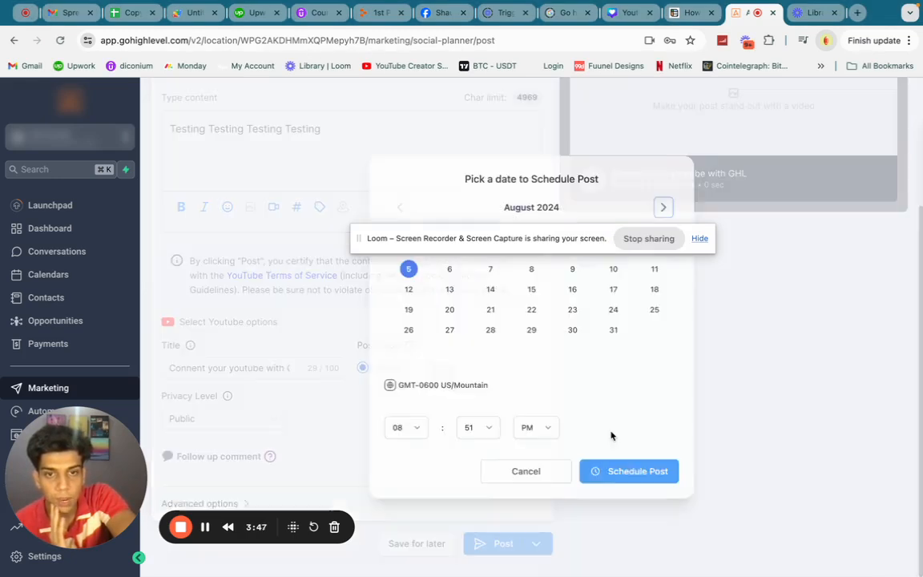
left_click_drag(507, 241, 463, 107)
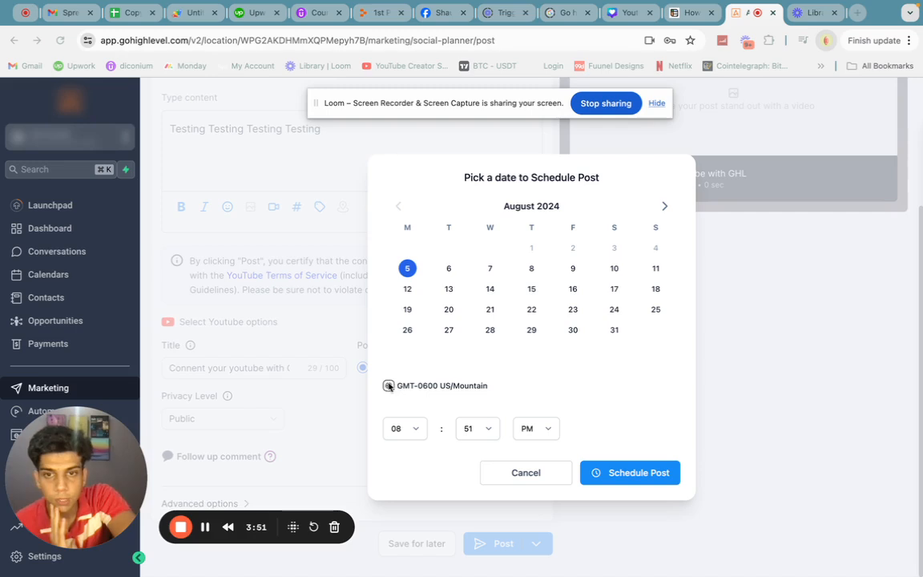
left_click(448, 288)
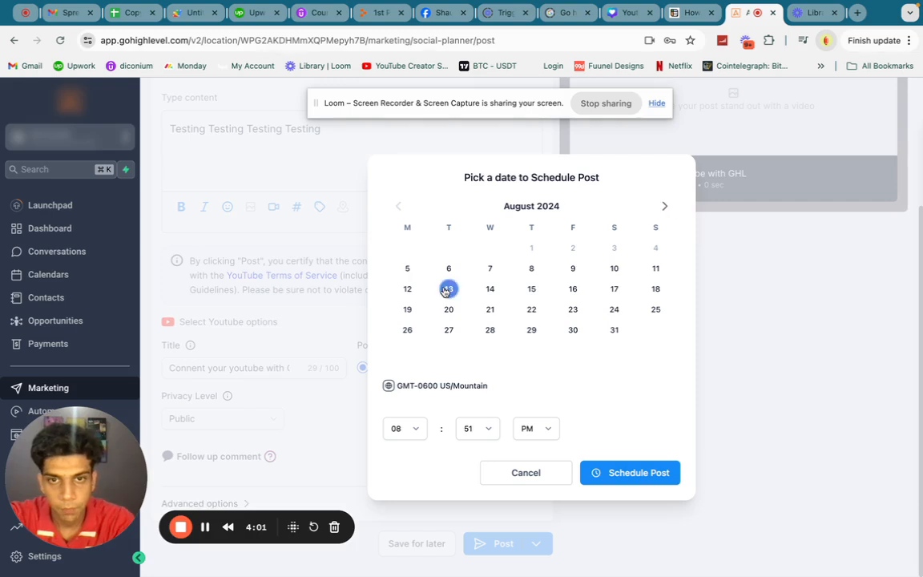
left_click(416, 430)
left_click(399, 415)
left_click(471, 429)
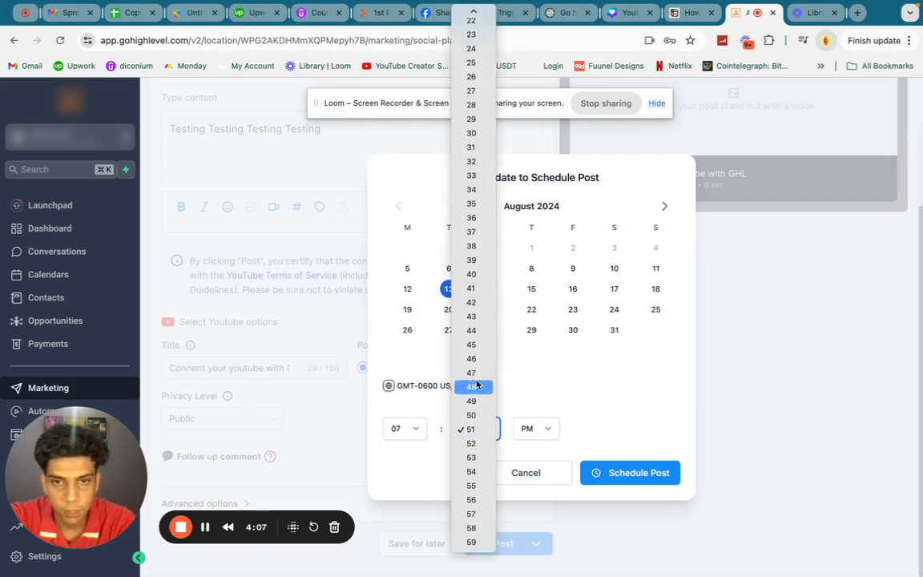
left_click(472, 383)
left_click(505, 474)
- Upload "A2P And Business Profile Verification.mp4" from the Youtube videos folder to the media library and attach it to the post
scroll(360, 361, "up", 4)
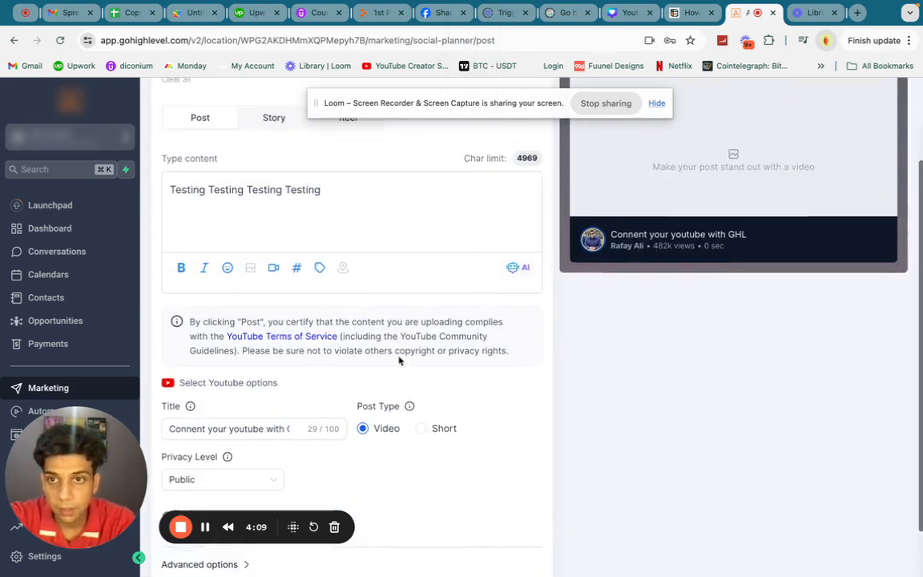
left_click(273, 382)
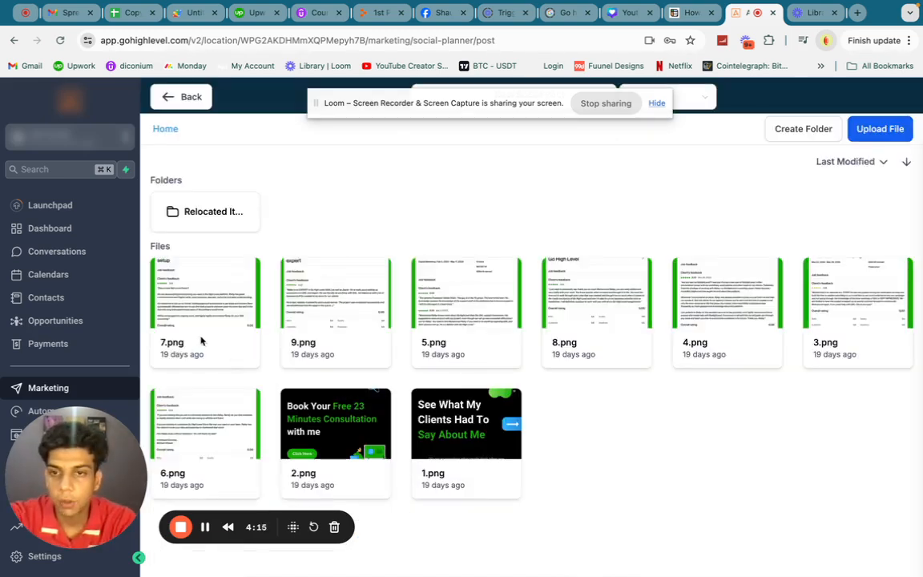
left_click(894, 137)
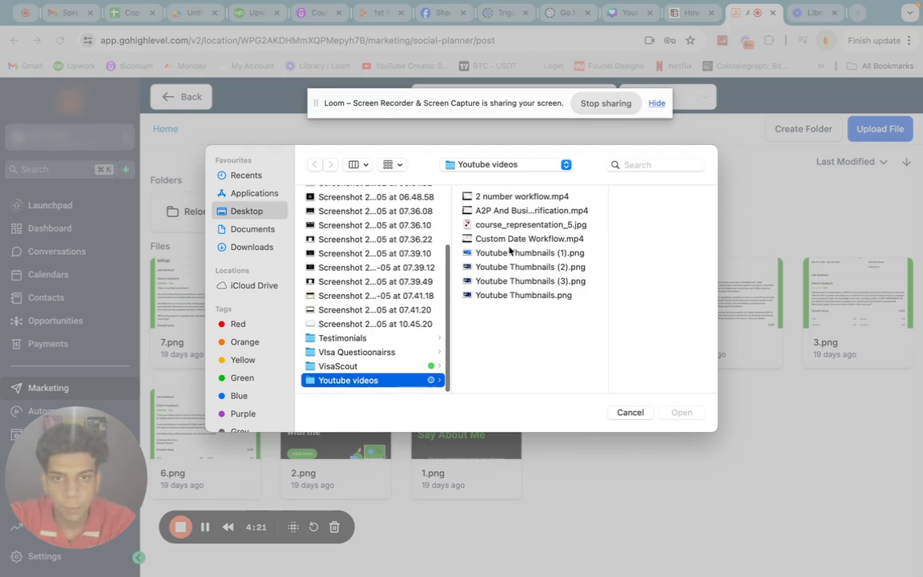
left_click(502, 210)
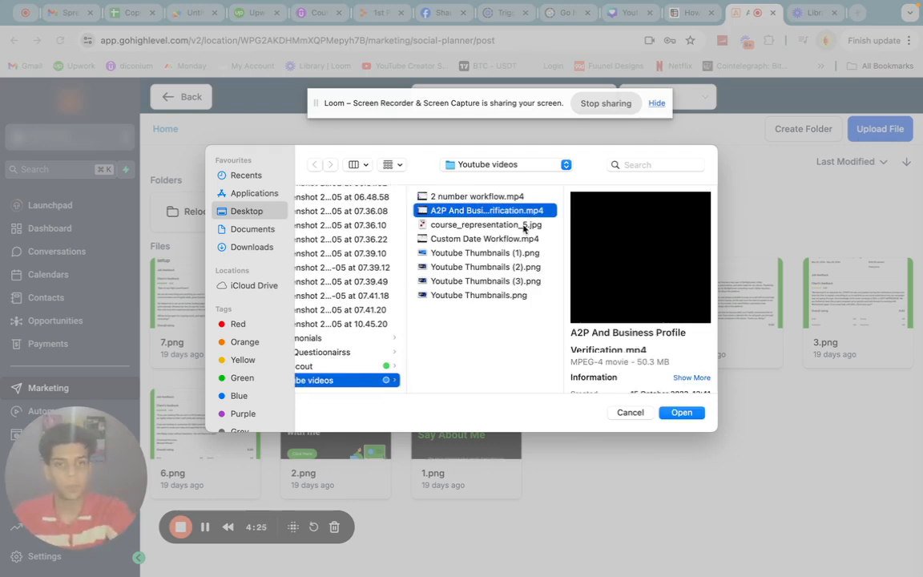
left_click(682, 412)
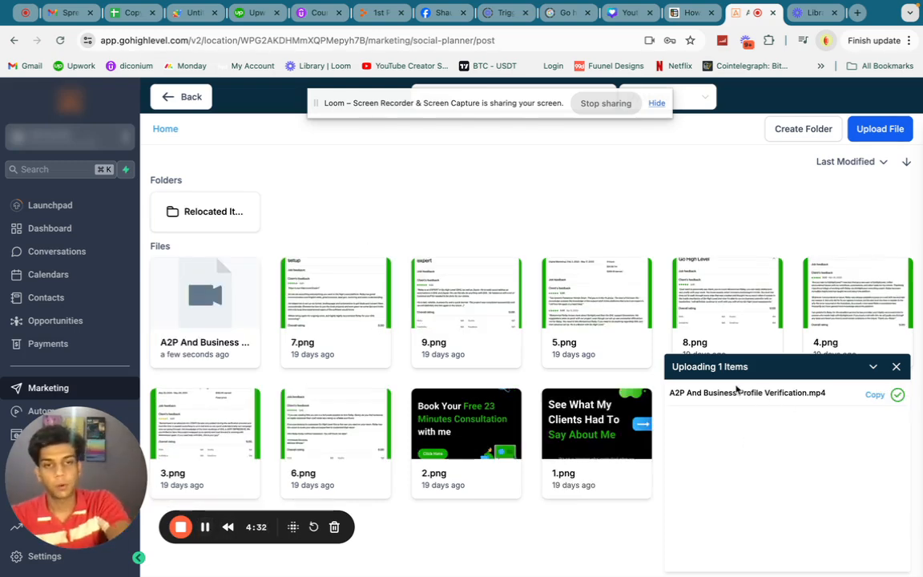
left_click(174, 304)
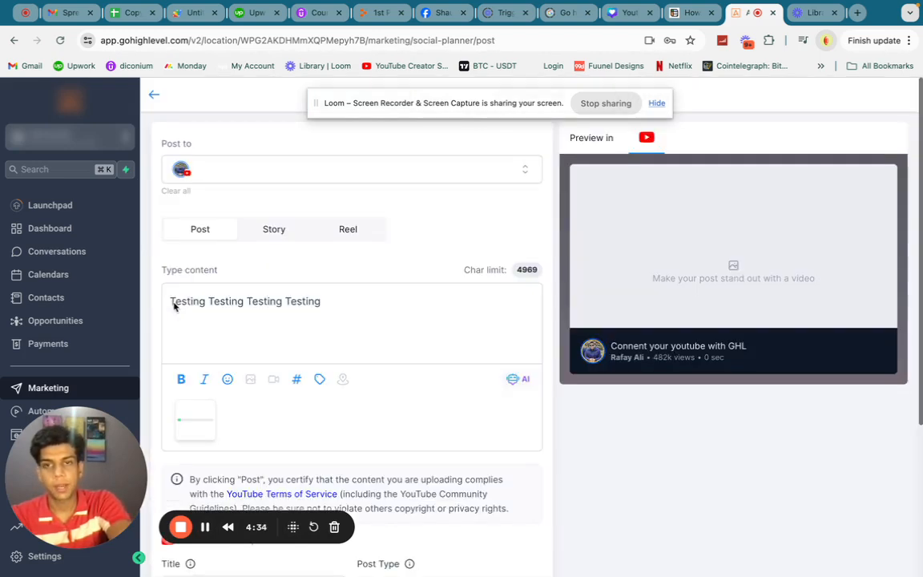
- Review the post's attached video, YouTube title and preview before publishing
scroll(426, 328, "down", 2)
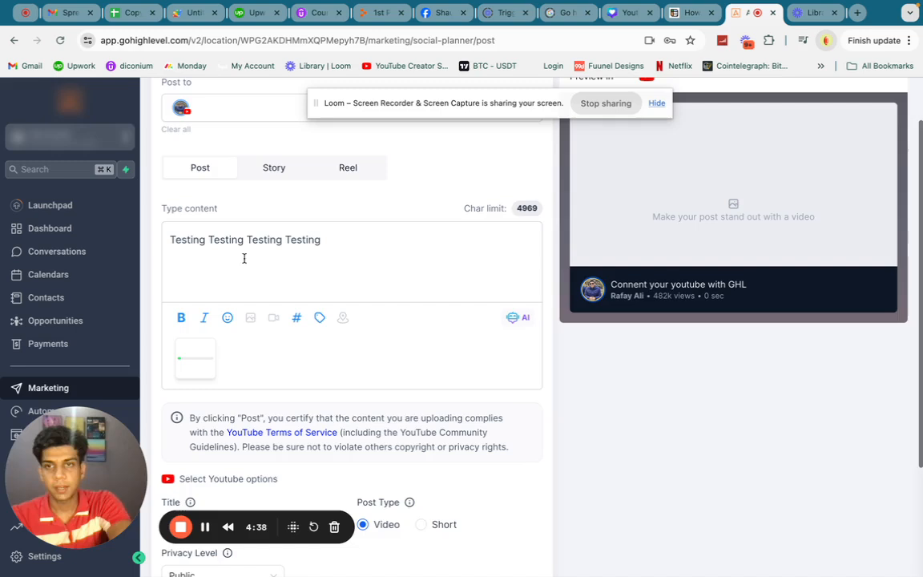
scroll(257, 249, "down", 5)
left_click(213, 368)
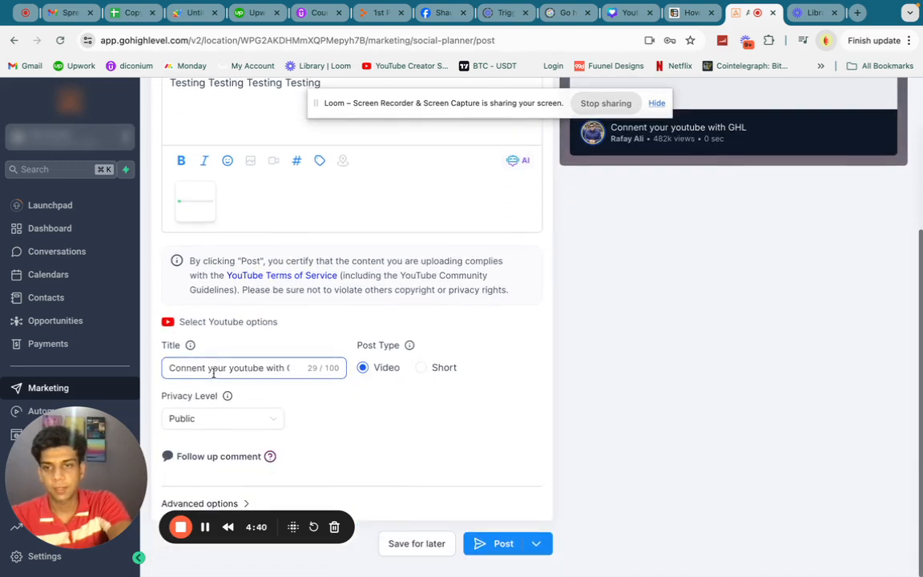
triple_click(213, 368)
scroll(461, 309, "up", 2)
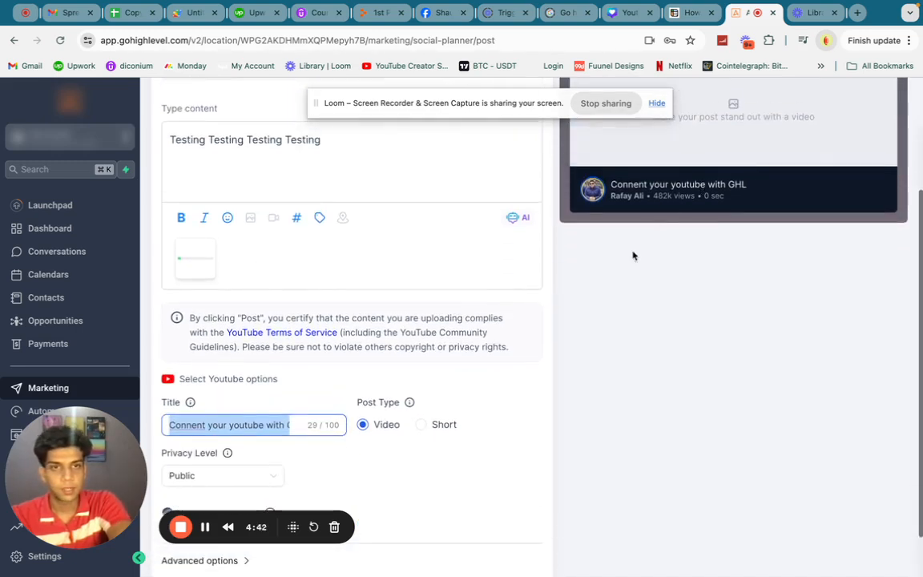
scroll(597, 284, "down", 2)
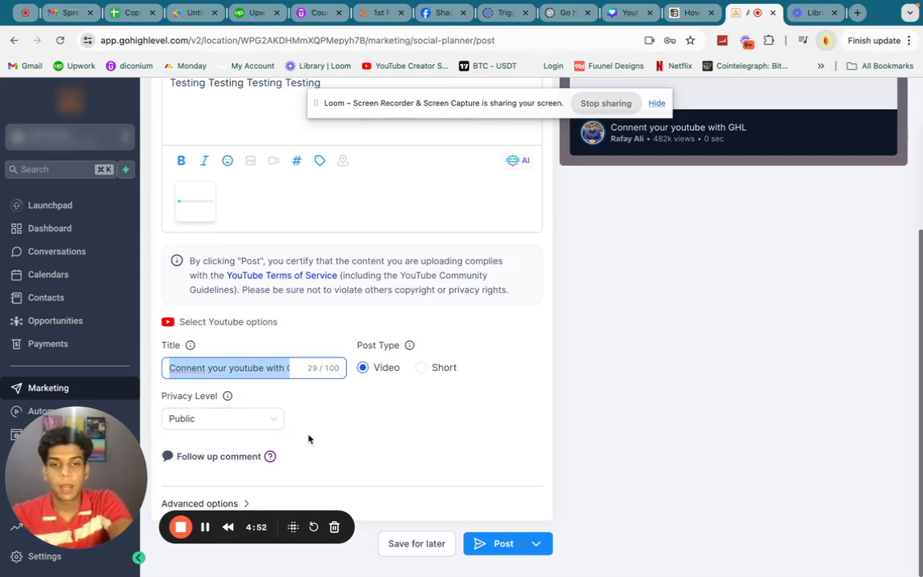
- Choose to schedule the post and pick August 20, 2024 as its date
left_click(535, 544)
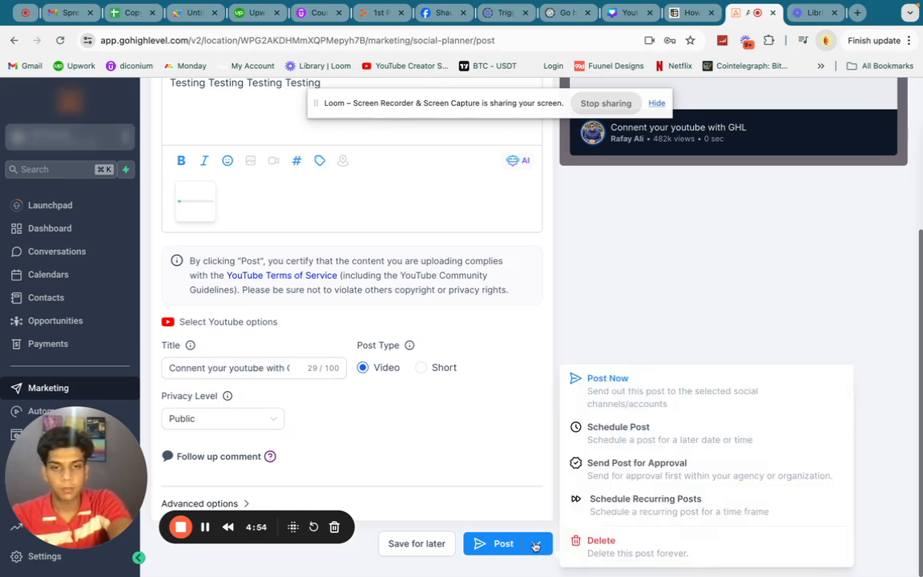
left_click(629, 448)
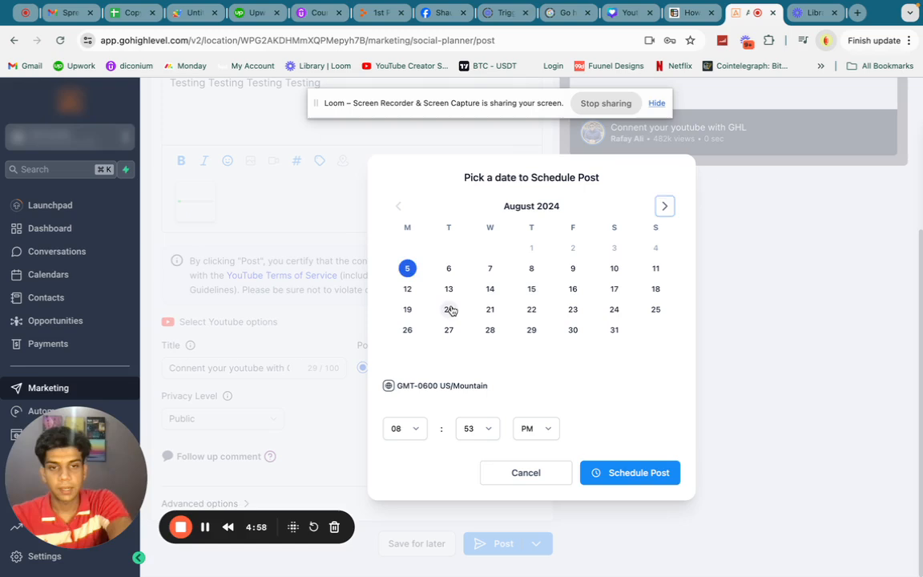
left_click(450, 310)
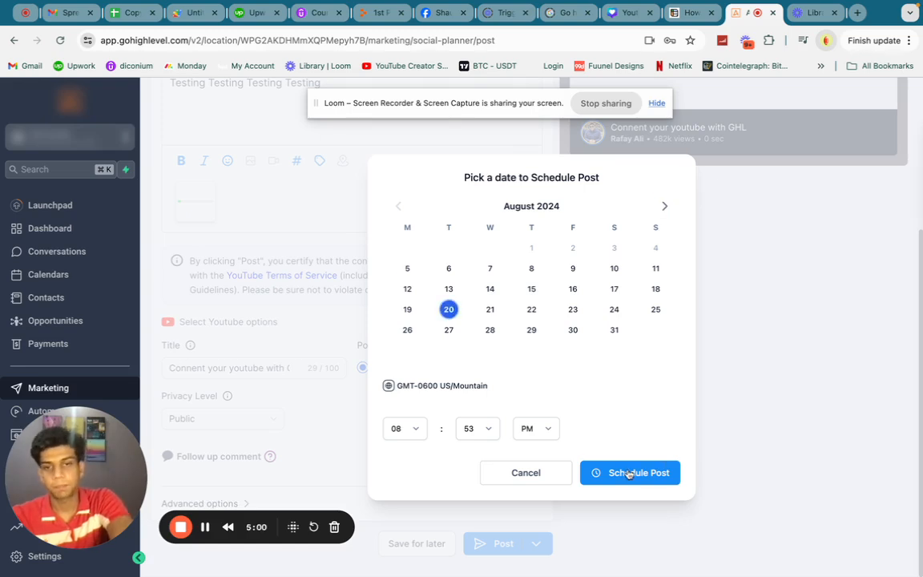